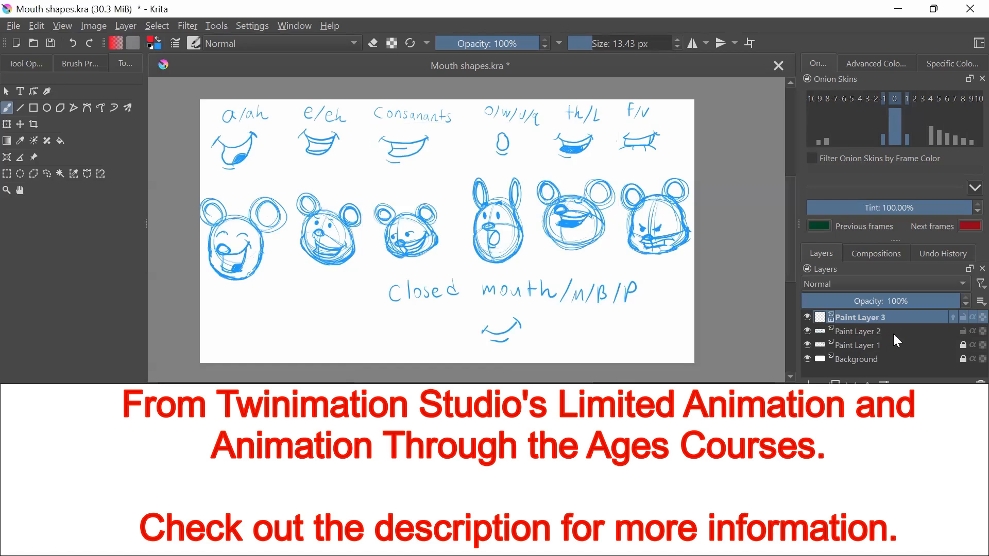
Duplicate Paint Layer 2 and hide the original layer
{"action": "left_click", "coordinate": [894, 335]}
{"action": "key", "text": "ctrl+j"}
{"action": "left_click", "coordinate": [806, 359]}
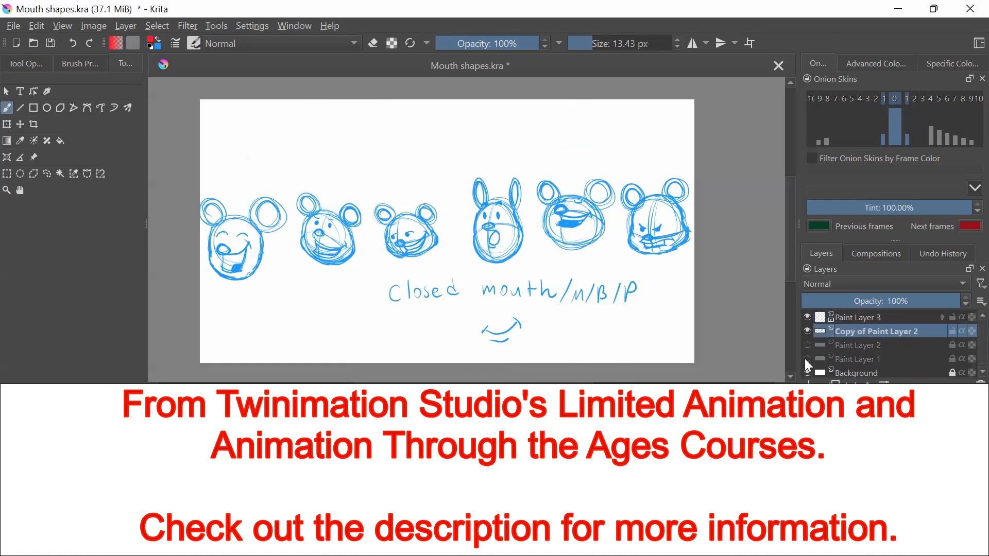
{"action": "left_click", "coordinate": [807, 359]}
{"action": "left_click", "coordinate": [897, 318]}
{"action": "left_click", "coordinate": [886, 334]}
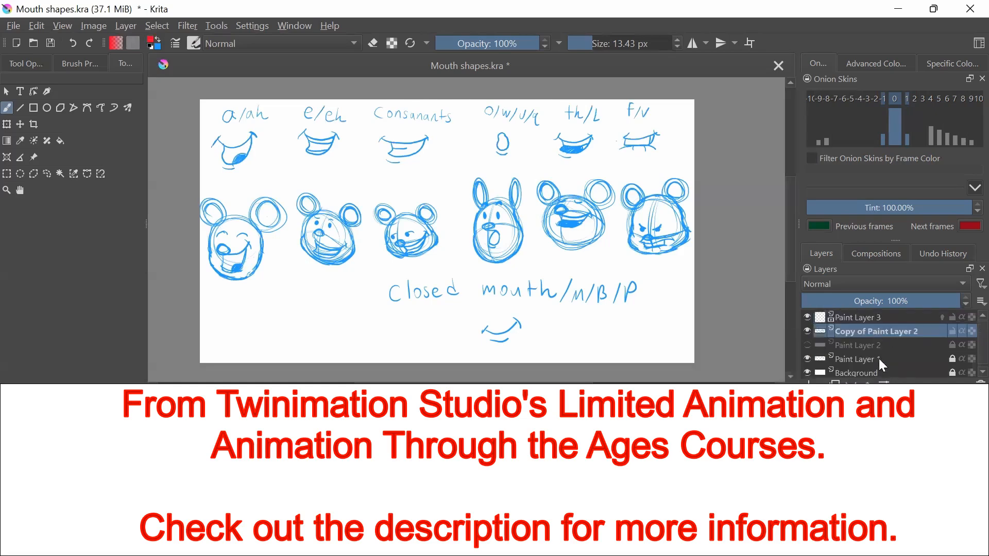
{"action": "left_click", "coordinate": [861, 361], "text": "ctrl"}
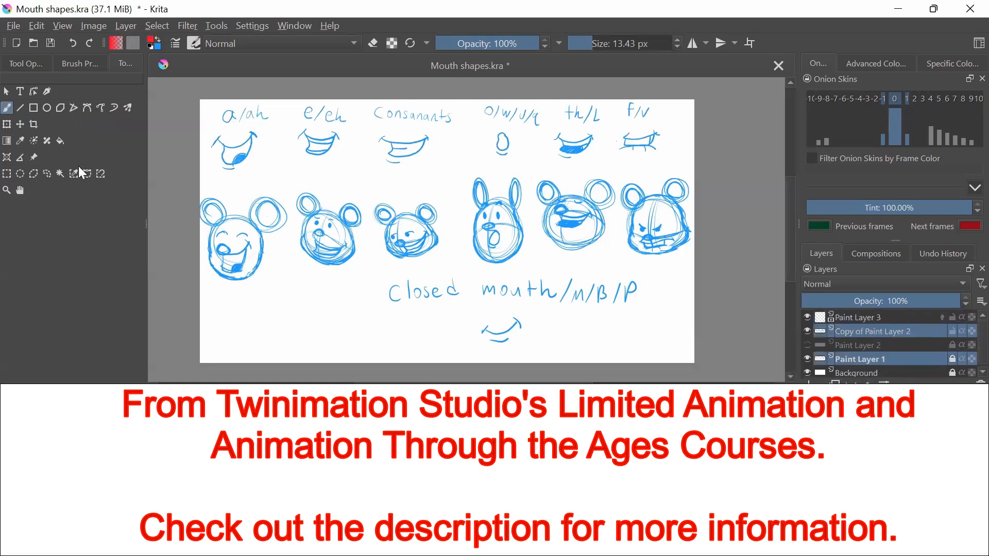
{"action": "key", "text": "ctrl+t"}
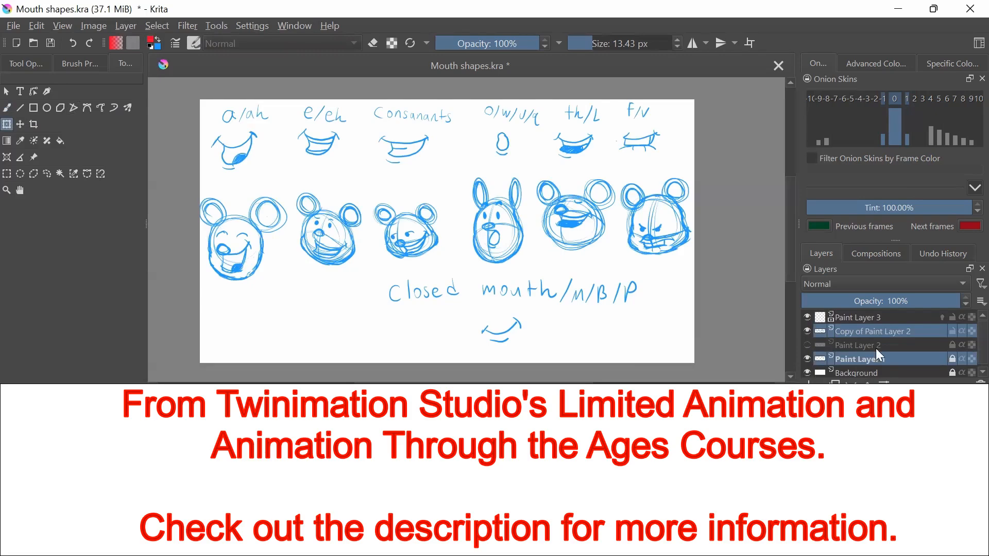
Hide Paint Layer 3 and move Paint Layer 1 directly below Copy of Paint Layer 2
{"action": "left_click", "coordinate": [807, 331]}
{"action": "left_click", "coordinate": [806, 331]}
{"action": "left_click", "coordinate": [806, 317]}
{"action": "left_click", "coordinate": [873, 332]}
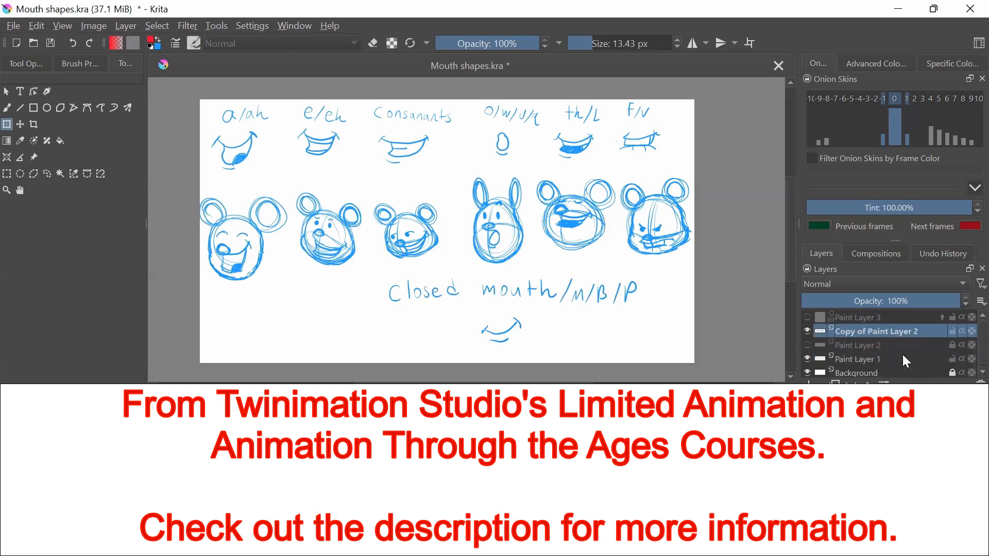
{"action": "left_click_drag", "start_coordinate": [902, 356], "coordinate": [902, 335]}
{"action": "left_click", "coordinate": [880, 330], "text": "ctrl"}
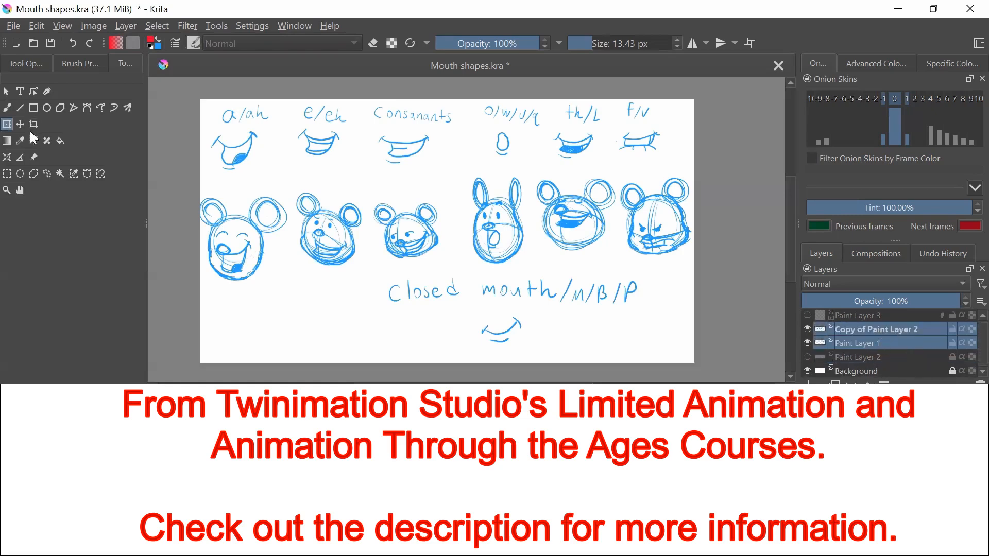
Scale down the heads on Copy of Paint Layer 2 and the labelled mouths on Paint Layer 1 toward the canvas's upper-left corner
{"action": "left_click", "coordinate": [33, 126]}
{"action": "left_click", "coordinate": [11, 127]}
{"action": "mouse_move", "coordinate": [691, 343]}
{"action": "left_mouse_down"}
{"action": "mouse_move", "coordinate": [618, 262]}
{"action": "mouse_move", "coordinate": [489, 262]}
{"action": "left_mouse_up"}
{"action": "left_click", "coordinate": [857, 341]}
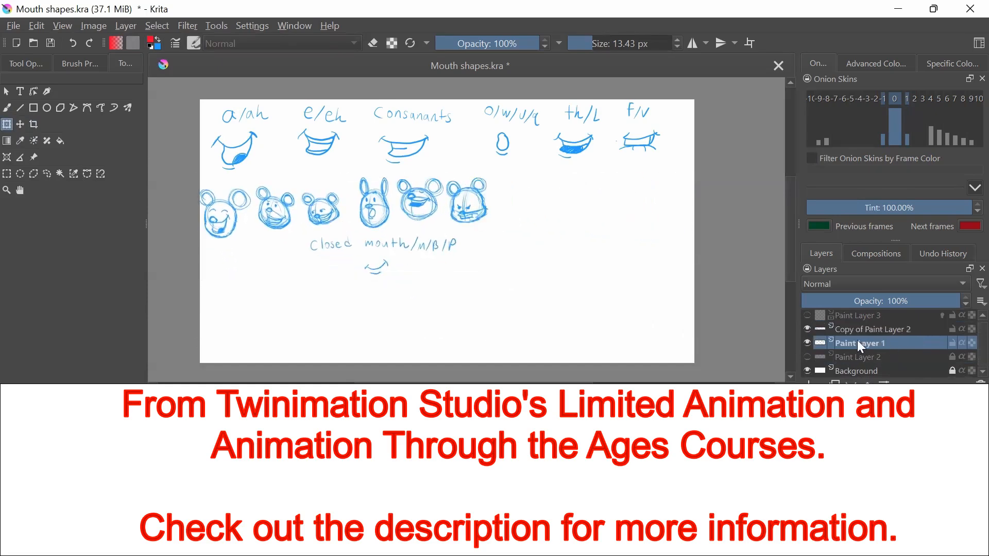
{"action": "left_click", "coordinate": [435, 242]}
{"action": "mouse_move", "coordinate": [660, 270]}
{"action": "left_mouse_down"}
{"action": "mouse_move", "coordinate": [569, 193]}
{"action": "mouse_move", "coordinate": [504, 161]}
{"action": "left_mouse_up"}
Move the heads on Copy of Paint Layer 2 up so they sit directly beneath the labelled mouth shapes
{"action": "left_click", "coordinate": [877, 330]}
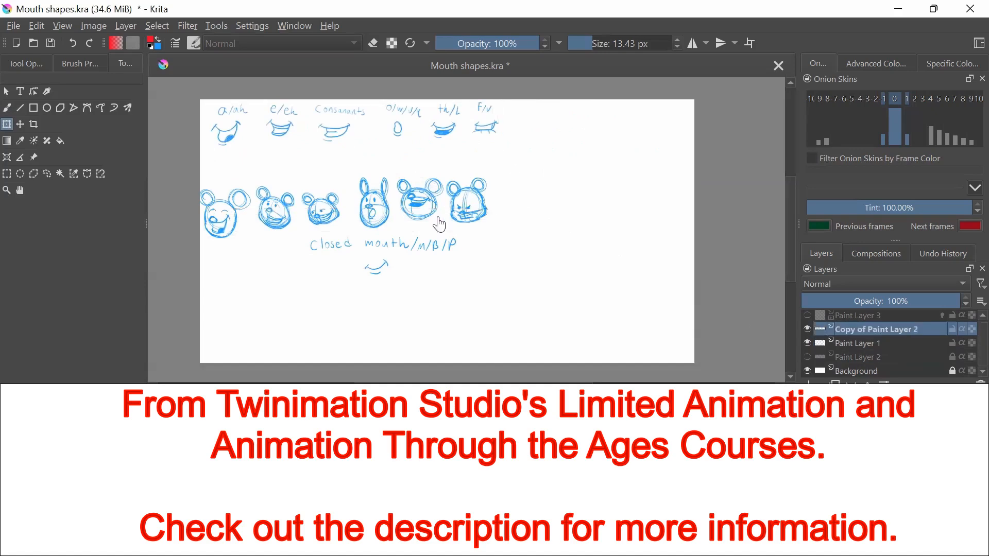
{"action": "left_click", "coordinate": [20, 125]}
{"action": "left_click_drag", "start_coordinate": [470, 217], "coordinate": [480, 180]}
Show Paint Layer 3, lock Copy of Paint Layer 2 and Paint Layer 1, and make Paint Layer 3 active
{"action": "left_click", "coordinate": [807, 316]}
{"action": "left_click", "coordinate": [876, 315]}
{"action": "left_click", "coordinate": [952, 330]}
{"action": "left_click", "coordinate": [952, 344]}
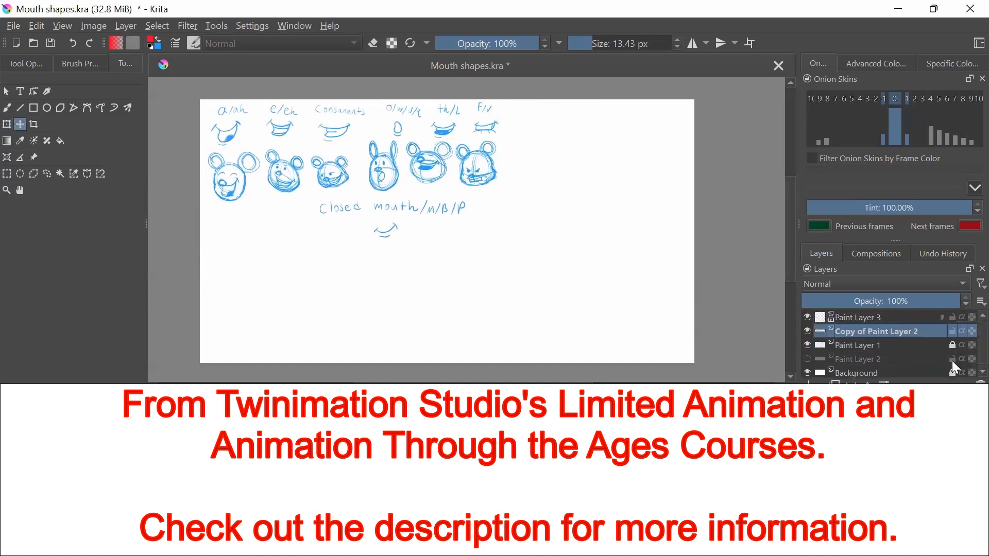
{"action": "left_click", "coordinate": [897, 315]}
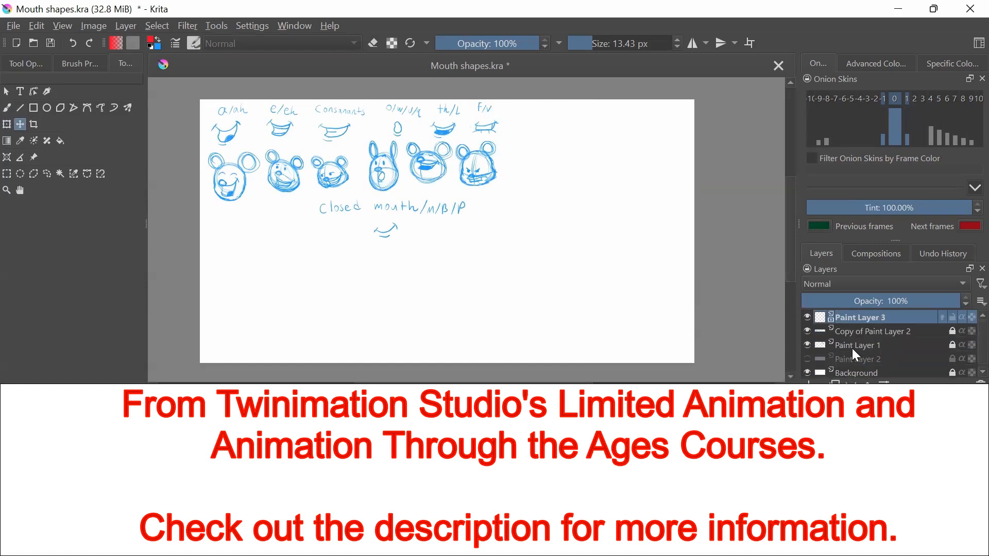
Sketch a round red head with guide lines, dot eyes, a nose and a closed smile below the reference chart
{"action": "key", "text": "b"}
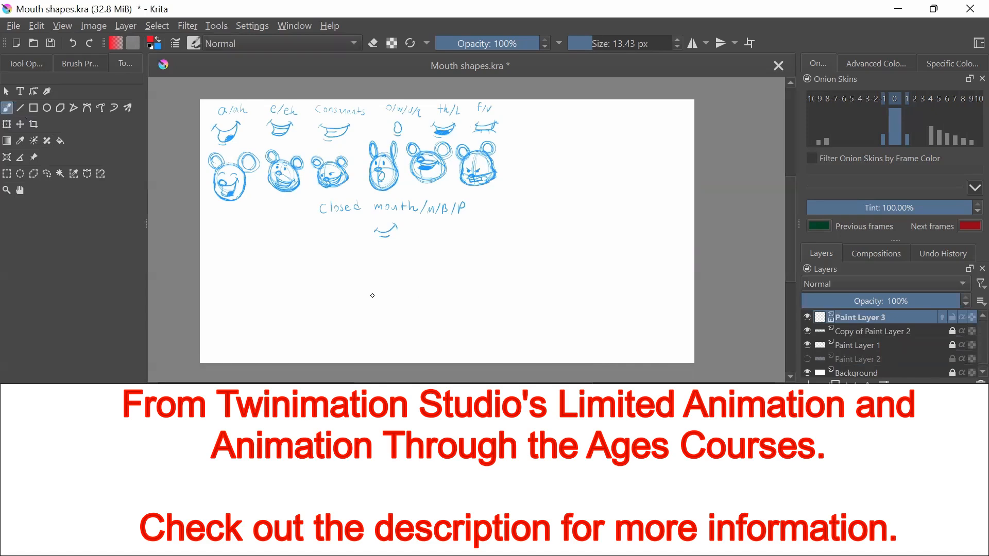
{"action": "mouse_move", "coordinate": [461, 259]}
{"action": "left_mouse_down"}
{"action": "mouse_move", "coordinate": [476, 272]}
{"action": "mouse_move", "coordinate": [456, 323]}
{"action": "left_mouse_up"}
{"action": "left_click_drag", "start_coordinate": [430, 295], "coordinate": [503, 294]}
{"action": "left_click_drag", "start_coordinate": [457, 302], "coordinate": [440, 304]}
{"action": "left_click_drag", "start_coordinate": [446, 316], "coordinate": [462, 320]}
{"action": "left_click_drag", "start_coordinate": [452, 287], "coordinate": [453, 291]}
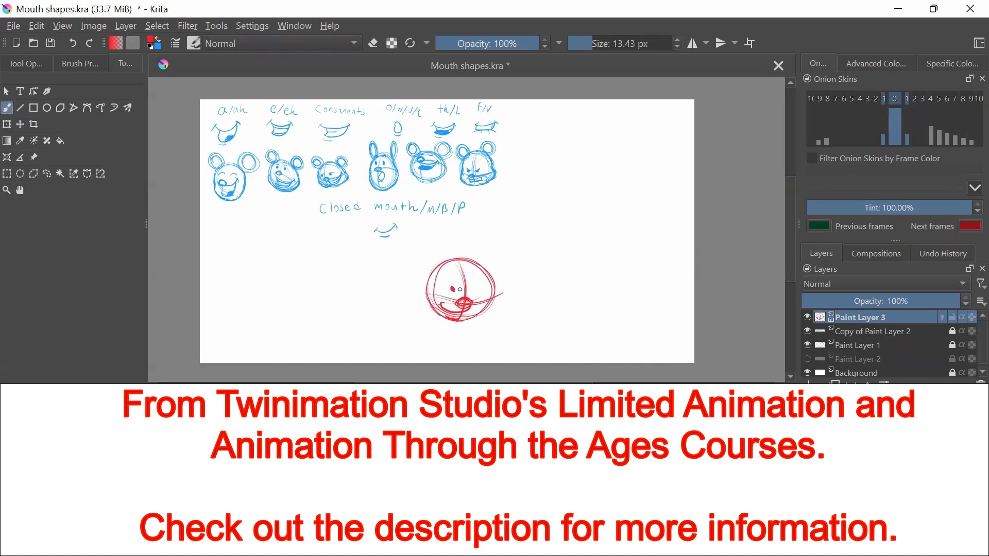
Enable onion skins on Paint Layer 3 and draw a second head frame with squinting eyes, a nose and a smile
{"action": "key", "text": "Right"}
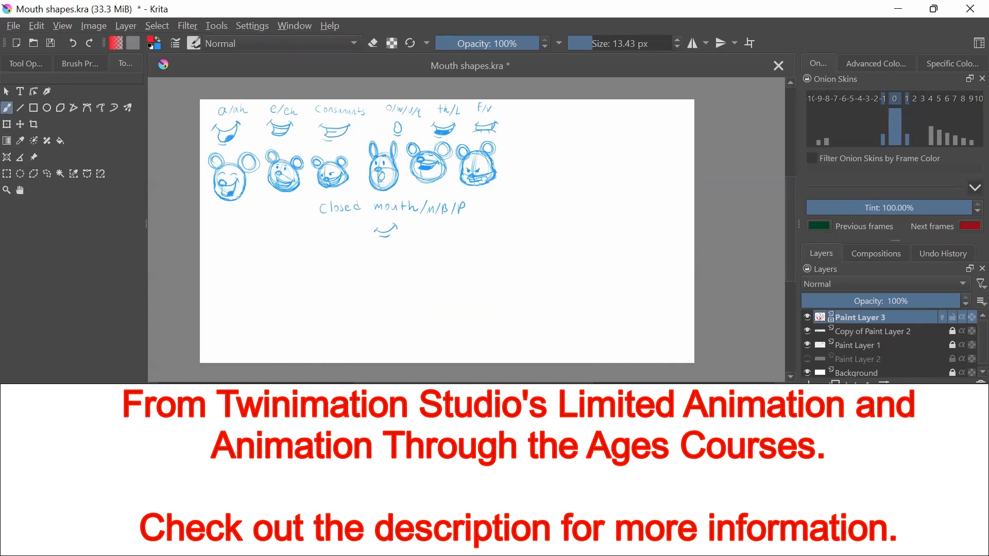
{"action": "left_click", "coordinate": [942, 317]}
{"action": "left_click_drag", "start_coordinate": [460, 262], "coordinate": [469, 315]}
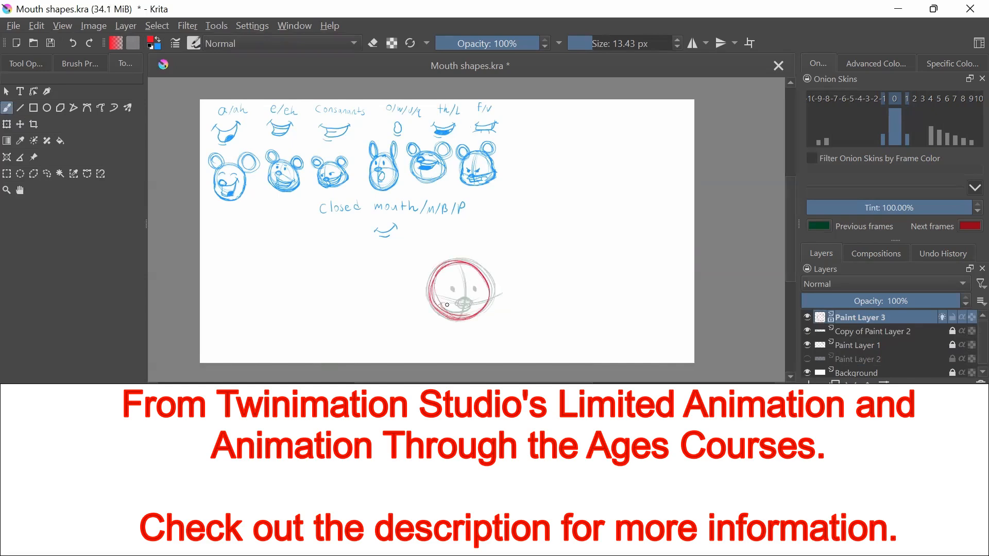
{"action": "mouse_move", "coordinate": [428, 286]}
{"action": "left_mouse_down"}
{"action": "mouse_move", "coordinate": [461, 321]}
{"action": "mouse_move", "coordinate": [493, 289]}
{"action": "mouse_move", "coordinate": [491, 270]}
{"action": "mouse_move", "coordinate": [453, 289]}
{"action": "mouse_move", "coordinate": [479, 285]}
{"action": "left_mouse_up"}
{"action": "left_click", "coordinate": [456, 287]}
{"action": "mouse_move", "coordinate": [462, 294]}
{"action": "left_mouse_down"}
{"action": "mouse_move", "coordinate": [436, 294]}
{"action": "mouse_move", "coordinate": [458, 314]}
{"action": "mouse_move", "coordinate": [466, 307]}
{"action": "left_mouse_up"}
{"action": "key", "text": "ctrl+z"}
{"action": "key", "text": "e"}
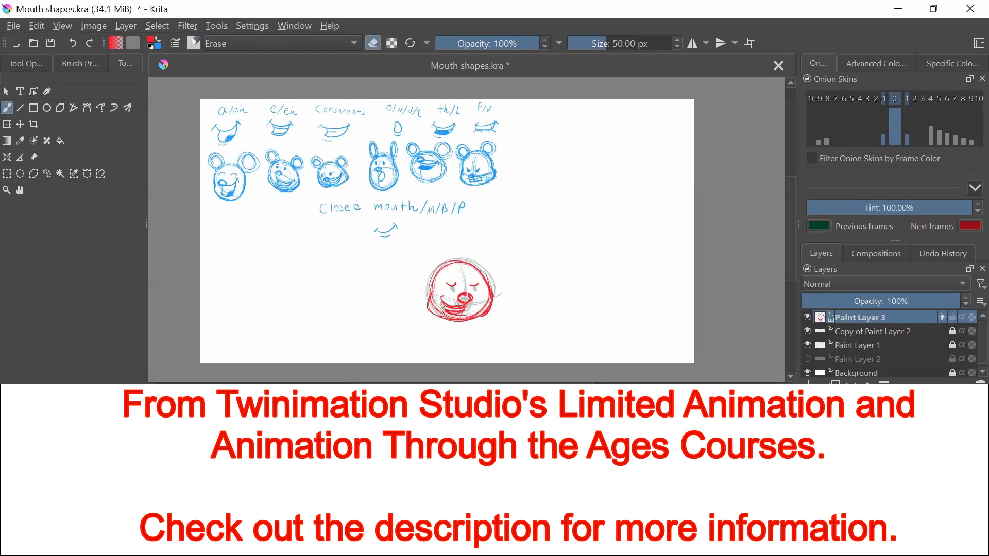
{"action": "left_click_drag", "start_coordinate": [438, 273], "coordinate": [452, 320]}
{"action": "key", "text": "e"}
Draw a third head frame tilted upward with closed eyes, a raised nose and a wide toothy mouth
{"action": "mouse_move", "coordinate": [447, 257]}
{"action": "left_mouse_down"}
{"action": "mouse_move", "coordinate": [459, 263]}
{"action": "mouse_move", "coordinate": [470, 316]}
{"action": "left_mouse_up"}
{"action": "mouse_move", "coordinate": [436, 295]}
{"action": "left_mouse_down"}
{"action": "mouse_move", "coordinate": [500, 274]}
{"action": "mouse_move", "coordinate": [473, 287]}
{"action": "left_mouse_up"}
{"action": "mouse_move", "coordinate": [438, 290]}
{"action": "left_mouse_down"}
{"action": "mouse_move", "coordinate": [459, 301]}
{"action": "mouse_move", "coordinate": [456, 271]}
{"action": "left_mouse_up"}
{"action": "left_click_drag", "start_coordinate": [471, 266], "coordinate": [482, 269]}
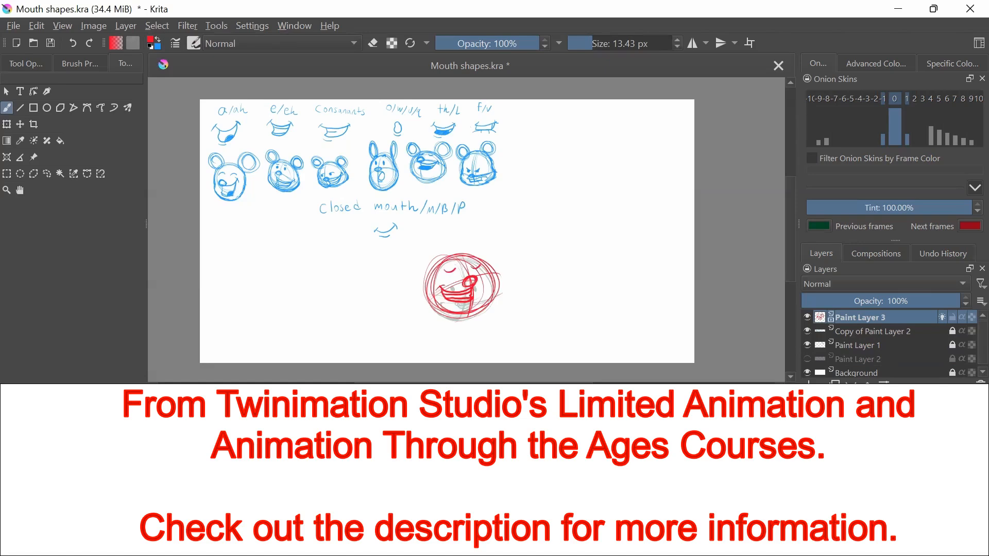
Draw the following frame as a vertically stretched head with closed eyes and an open mouth with a filled tongue
{"action": "key", "text": "Right"}
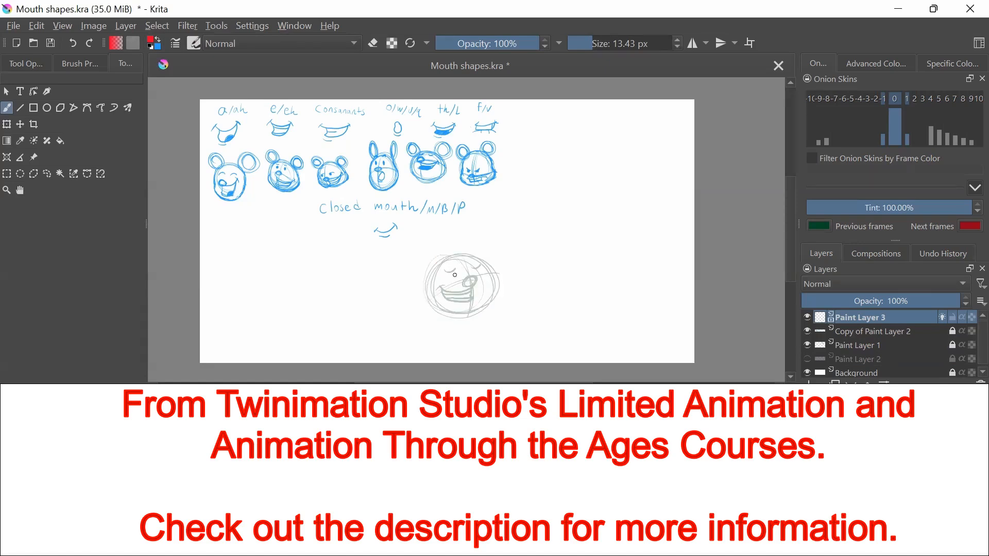
{"action": "mouse_move", "coordinate": [455, 275]}
{"action": "left_mouse_down"}
{"action": "mouse_move", "coordinate": [463, 254]}
{"action": "mouse_move", "coordinate": [438, 288]}
{"action": "mouse_move", "coordinate": [453, 333]}
{"action": "mouse_move", "coordinate": [492, 309]}
{"action": "mouse_move", "coordinate": [436, 322]}
{"action": "mouse_move", "coordinate": [453, 288]}
{"action": "mouse_move", "coordinate": [493, 281]}
{"action": "left_mouse_up"}
{"action": "mouse_move", "coordinate": [476, 289]}
{"action": "left_mouse_down"}
{"action": "mouse_move", "coordinate": [461, 317]}
{"action": "mouse_move", "coordinate": [439, 294]}
{"action": "mouse_move", "coordinate": [472, 302]}
{"action": "mouse_move", "coordinate": [440, 295]}
{"action": "mouse_move", "coordinate": [463, 297]}
{"action": "mouse_move", "coordinate": [440, 297]}
{"action": "mouse_move", "coordinate": [466, 298]}
{"action": "left_mouse_up"}
{"action": "key", "text": "ctrl+z"}
{"action": "key", "text": "ctrl+z"}
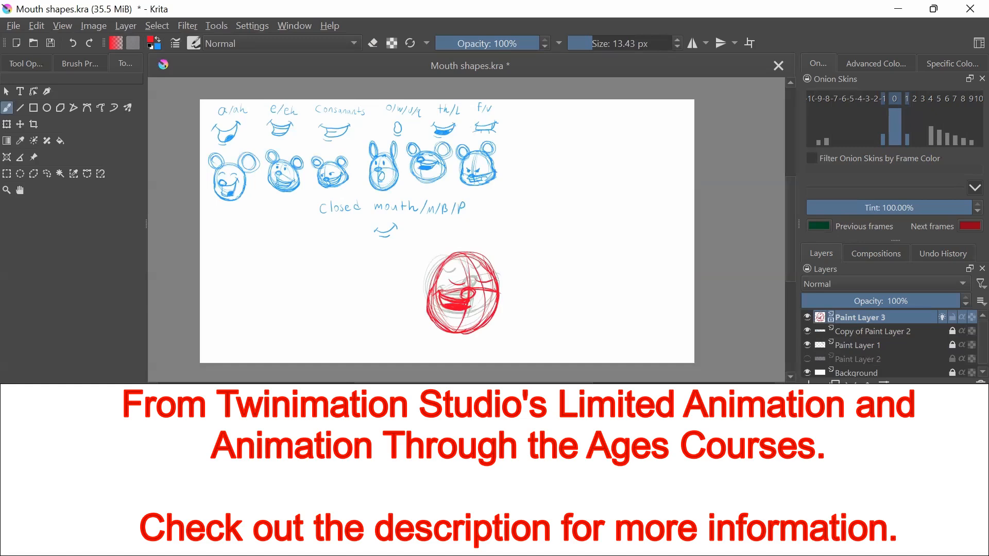
Draw the following frame as a head tilted down with open dot eyes and a puckered open mouth
{"action": "key", "text": "Right"}
{"action": "left_click_drag", "start_coordinate": [483, 260], "coordinate": [453, 334]}
{"action": "left_click_drag", "start_coordinate": [439, 291], "coordinate": [502, 310]}
{"action": "mouse_move", "coordinate": [439, 292]}
{"action": "left_mouse_down"}
{"action": "mouse_move", "coordinate": [478, 308]}
{"action": "mouse_move", "coordinate": [463, 294]}
{"action": "left_mouse_up"}
{"action": "left_click_drag", "start_coordinate": [483, 296], "coordinate": [442, 331]}
{"action": "mouse_move", "coordinate": [442, 282]}
{"action": "left_mouse_down"}
{"action": "mouse_move", "coordinate": [424, 305]}
{"action": "mouse_move", "coordinate": [477, 343]}
{"action": "left_mouse_up"}
{"action": "left_click_drag", "start_coordinate": [503, 299], "coordinate": [455, 346]}
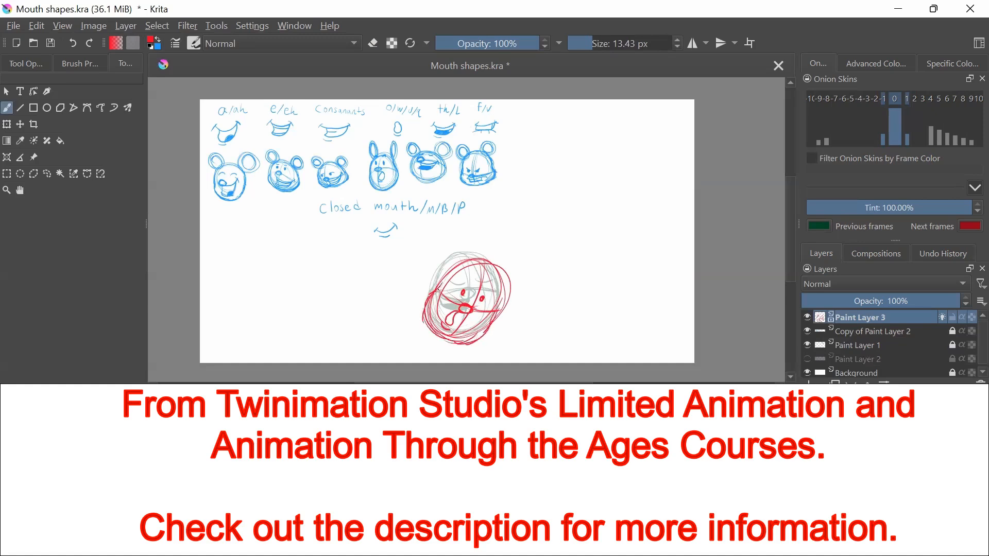
{"action": "mouse_move", "coordinate": [439, 289]}
{"action": "left_mouse_down"}
{"action": "mouse_move", "coordinate": [472, 343]}
{"action": "mouse_move", "coordinate": [501, 266]}
{"action": "left_mouse_up"}
{"action": "mouse_move", "coordinate": [440, 288]}
{"action": "left_mouse_down"}
{"action": "mouse_move", "coordinate": [448, 279]}
{"action": "mouse_move", "coordinate": [506, 305]}
{"action": "left_mouse_up"}
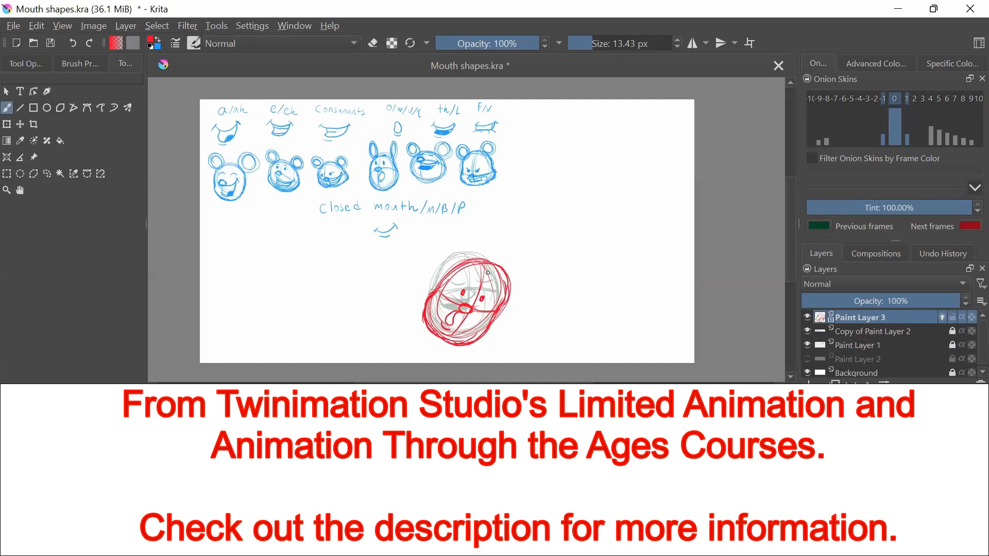
Draw the following frame as a more upright head with dot eyes, a small nose and a small round mouth
{"action": "key", "text": "Right"}
{"action": "mouse_move", "coordinate": [499, 269]}
{"action": "left_mouse_down"}
{"action": "mouse_move", "coordinate": [463, 325]}
{"action": "mouse_move", "coordinate": [454, 260]}
{"action": "left_mouse_up"}
{"action": "left_click_drag", "start_coordinate": [477, 260], "coordinate": [470, 330]}
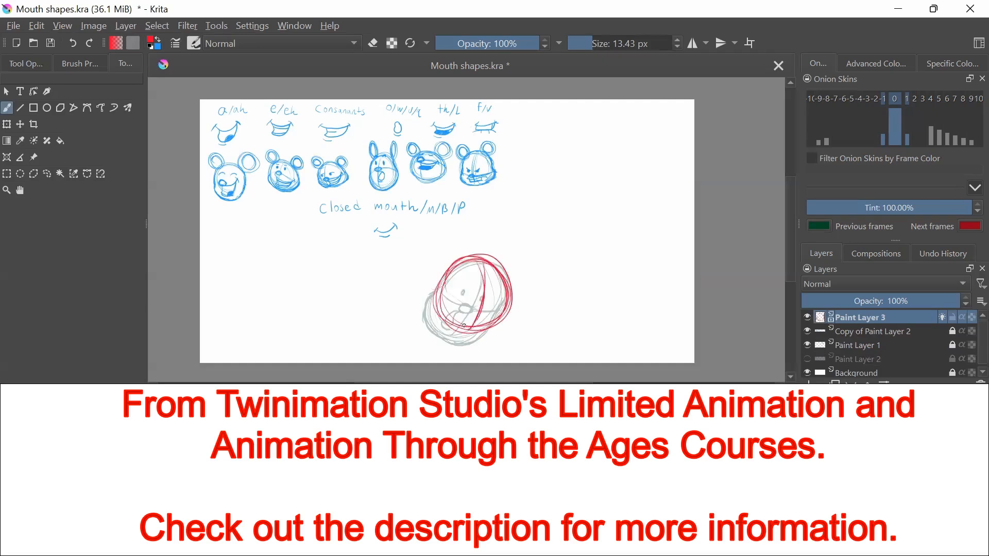
{"action": "left_click_drag", "start_coordinate": [441, 285], "coordinate": [435, 320]}
{"action": "left_click_drag", "start_coordinate": [437, 316], "coordinate": [490, 336]}
{"action": "left_click_drag", "start_coordinate": [508, 276], "coordinate": [476, 339]}
{"action": "left_click_drag", "start_coordinate": [510, 310], "coordinate": [482, 339]}
{"action": "mouse_move", "coordinate": [441, 281]}
{"action": "left_mouse_down"}
{"action": "mouse_move", "coordinate": [433, 330]}
{"action": "mouse_move", "coordinate": [500, 334]}
{"action": "left_mouse_up"}
{"action": "left_click_drag", "start_coordinate": [466, 294], "coordinate": [488, 304]}
{"action": "mouse_move", "coordinate": [472, 308]}
{"action": "left_mouse_down"}
{"action": "mouse_move", "coordinate": [481, 313]}
{"action": "mouse_move", "coordinate": [470, 308]}
{"action": "left_mouse_up"}
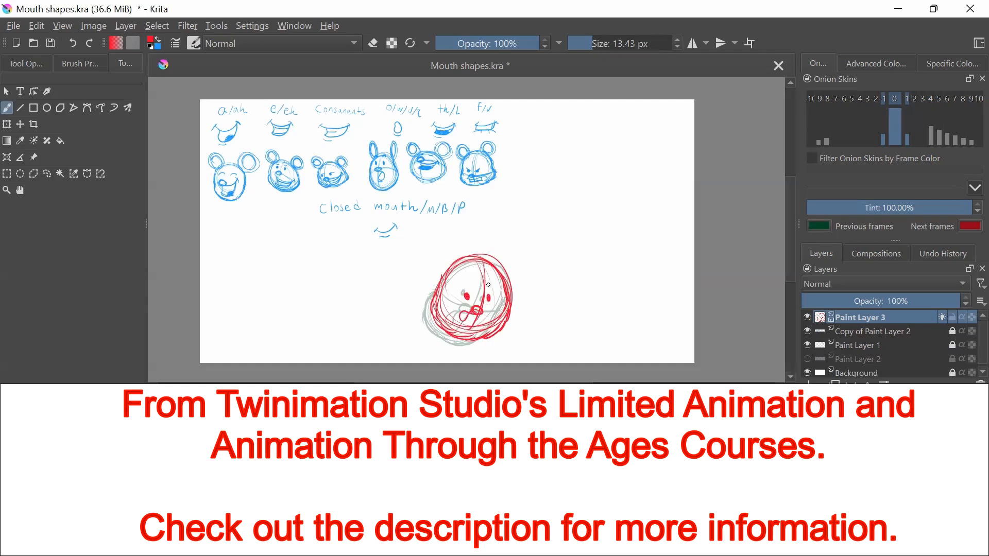
Undo the small round mouth on the upright head and redraw the mouth as a line below the nose
{"action": "key", "text": "ctrl+z"}
{"action": "mouse_move", "coordinate": [477, 315]}
{"action": "left_mouse_down"}
{"action": "mouse_move", "coordinate": [476, 328]}
{"action": "mouse_move", "coordinate": [477, 318]}
{"action": "left_mouse_up"}
{"action": "key", "text": "e"}
{"action": "key", "text": "e"}
{"action": "left_click_drag", "start_coordinate": [474, 315], "coordinate": [470, 338]}
Turn off the onion skins and flip through the head frames to check the motion
{"action": "key", "text": "Left"}
{"action": "key", "text": "Right"}
{"action": "left_click", "coordinate": [942, 318]}
{"action": "key", "text": "Right"}
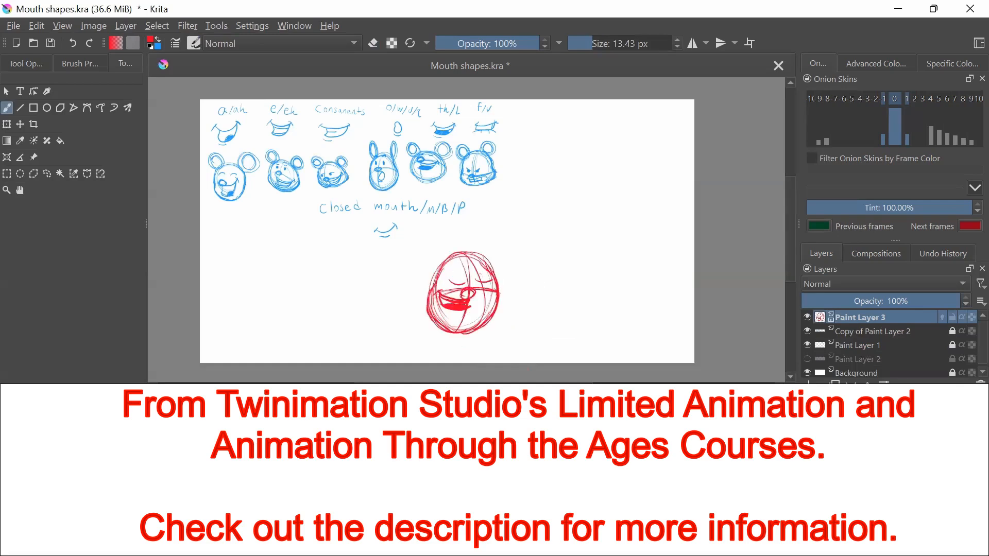
{"action": "key", "text": "Right"}
{"action": "key", "text": "Left"}
{"action": "key", "text": "Right"}
{"action": "key", "text": "Left"}
Add an in-between frame before the tilted head and draw a tall head with closed eyes and a narrow open mouth
{"action": "right_click", "coordinate": [166, 448]}
{"action": "left_click", "coordinate": [201, 430]}
{"action": "left_click", "coordinate": [942, 318]}
{"action": "mouse_move", "coordinate": [474, 257]}
{"action": "left_mouse_down"}
{"action": "mouse_move", "coordinate": [476, 335]}
{"action": "mouse_move", "coordinate": [464, 339]}
{"action": "left_mouse_up"}
{"action": "mouse_move", "coordinate": [436, 301]}
{"action": "left_mouse_down"}
{"action": "mouse_move", "coordinate": [461, 290]}
{"action": "mouse_move", "coordinate": [508, 298]}
{"action": "left_mouse_up"}
{"action": "mouse_move", "coordinate": [469, 292]}
{"action": "left_mouse_down"}
{"action": "mouse_move", "coordinate": [480, 292]}
{"action": "mouse_move", "coordinate": [464, 298]}
{"action": "mouse_move", "coordinate": [463, 319]}
{"action": "mouse_move", "coordinate": [464, 280]}
{"action": "left_mouse_up"}
{"action": "left_click_drag", "start_coordinate": [477, 281], "coordinate": [487, 281]}
{"action": "mouse_move", "coordinate": [430, 303]}
{"action": "left_mouse_down"}
{"action": "mouse_move", "coordinate": [466, 342]}
{"action": "mouse_move", "coordinate": [498, 310]}
{"action": "left_mouse_up"}
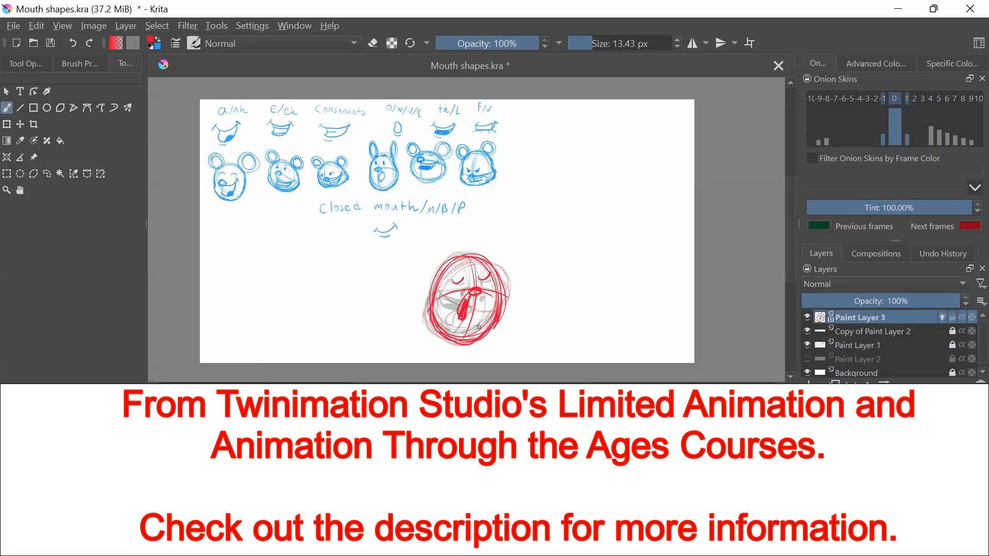
Turn off the onion skins and play back the animation
{"action": "left_click", "coordinate": [942, 317]}
{"action": "key", "text": "space"}
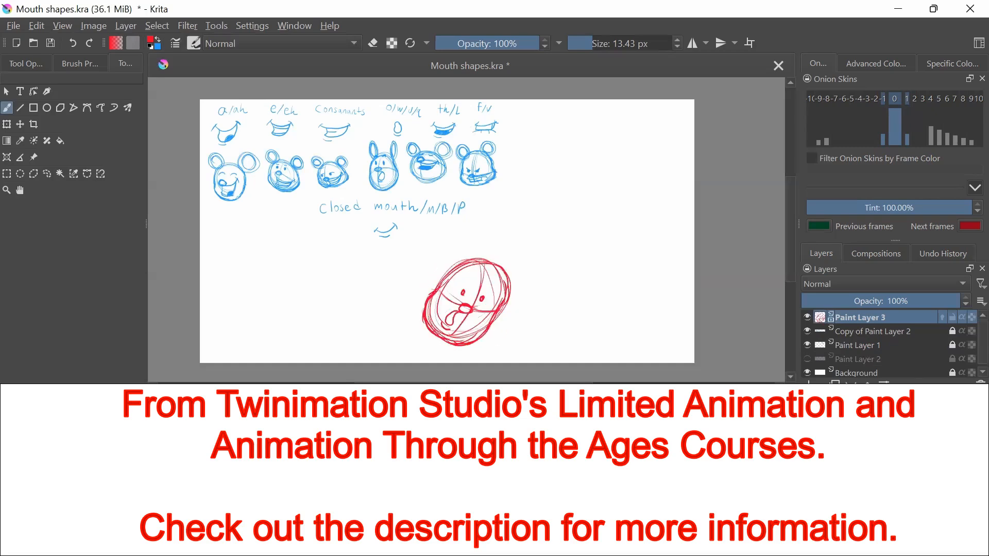
{"action": "key", "text": "space"}
Erase the eyes of the tilted head and redraw its eyes and open mouth
{"action": "key", "text": "e"}
{"action": "left_click_drag", "start_coordinate": [463, 290], "coordinate": [463, 295]}
{"action": "left_click_drag", "start_coordinate": [482, 296], "coordinate": [466, 294]}
{"action": "key", "text": "e"}
{"action": "mouse_move", "coordinate": [477, 297]}
{"action": "left_mouse_down"}
{"action": "mouse_move", "coordinate": [487, 297]}
{"action": "mouse_move", "coordinate": [447, 334]}
{"action": "left_mouse_up"}
{"action": "left_click_drag", "start_coordinate": [447, 334], "coordinate": [467, 314]}
{"action": "key", "text": "Left"}
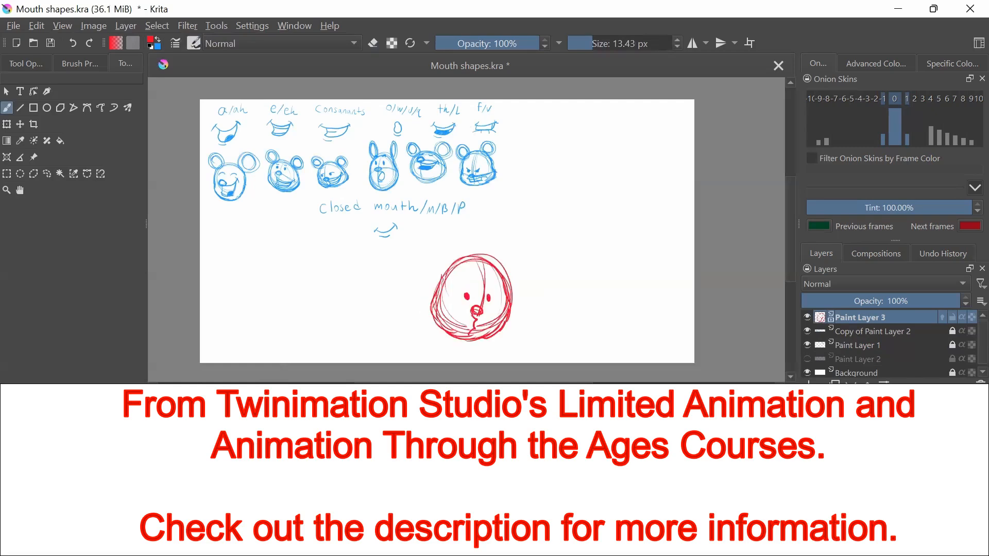
Turn the onion skins back on and step through the head frames to compare them
{"action": "key", "text": "Right"}
{"action": "left_click", "coordinate": [942, 317]}
{"action": "mouse_move", "coordinate": [466, 261]}
{"action": "left_mouse_down"}
{"action": "mouse_move", "coordinate": [453, 320]}
{"action": "mouse_move", "coordinate": [464, 308]}
{"action": "left_mouse_up"}
{"action": "key", "text": "Right"}
{"action": "key", "text": "Left"}
{"action": "key", "text": "Right"}
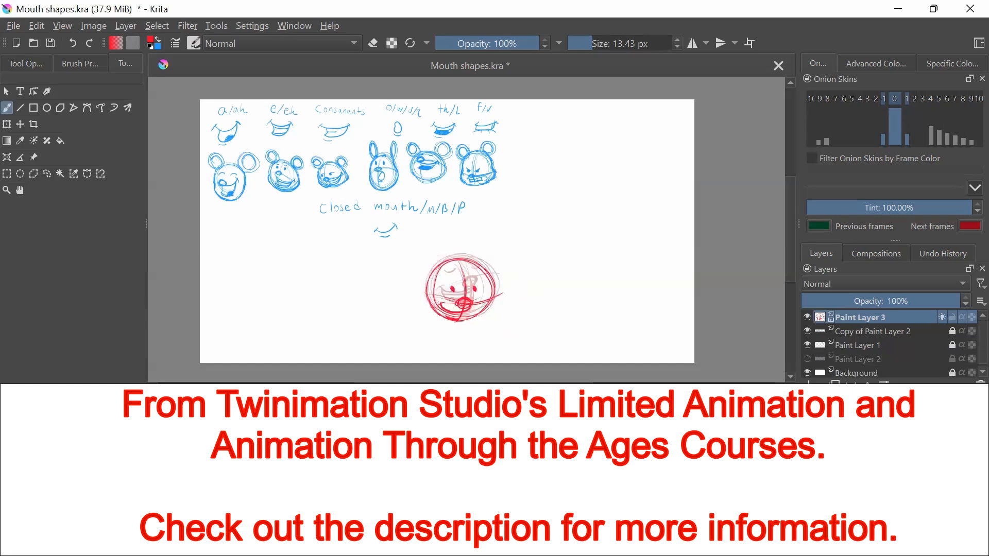
{"action": "key", "text": "Right"}
Draw a new final head frame, raised and shifted left of the previous one, with wide eyes and a small nose
{"action": "key", "text": "Right"}
{"action": "key", "text": "Right"}
{"action": "key", "text": "Right"}
{"action": "key", "text": "e"}
{"action": "mouse_move", "coordinate": [476, 263]}
{"action": "left_mouse_down"}
{"action": "mouse_move", "coordinate": [514, 288]}
{"action": "mouse_move", "coordinate": [477, 304]}
{"action": "left_mouse_up"}
{"action": "key", "text": "Right"}
{"action": "key", "text": "Left"}
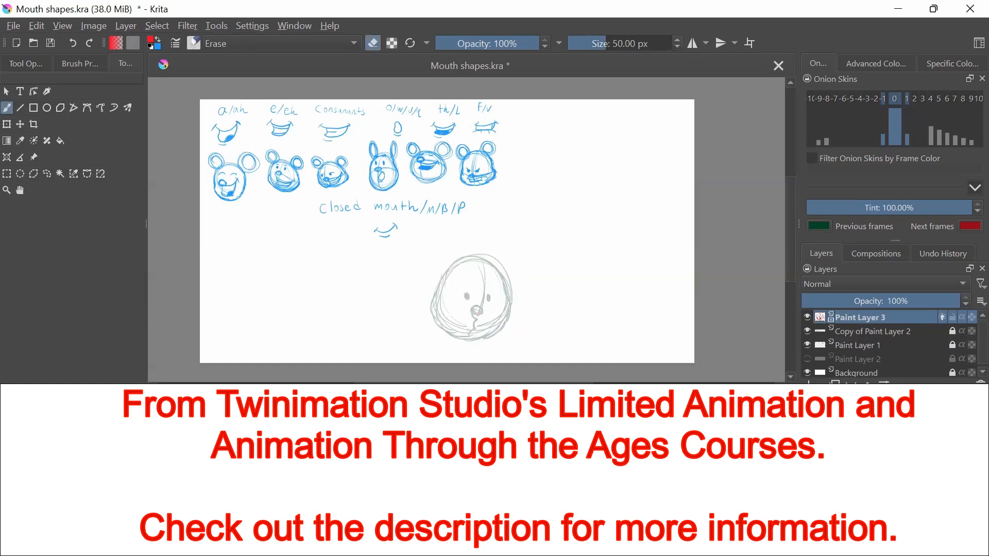
{"action": "key", "text": "e"}
{"action": "mouse_move", "coordinate": [453, 264]}
{"action": "left_mouse_down"}
{"action": "mouse_move", "coordinate": [479, 309]}
{"action": "mouse_move", "coordinate": [476, 258]}
{"action": "mouse_move", "coordinate": [454, 281]}
{"action": "left_mouse_up"}
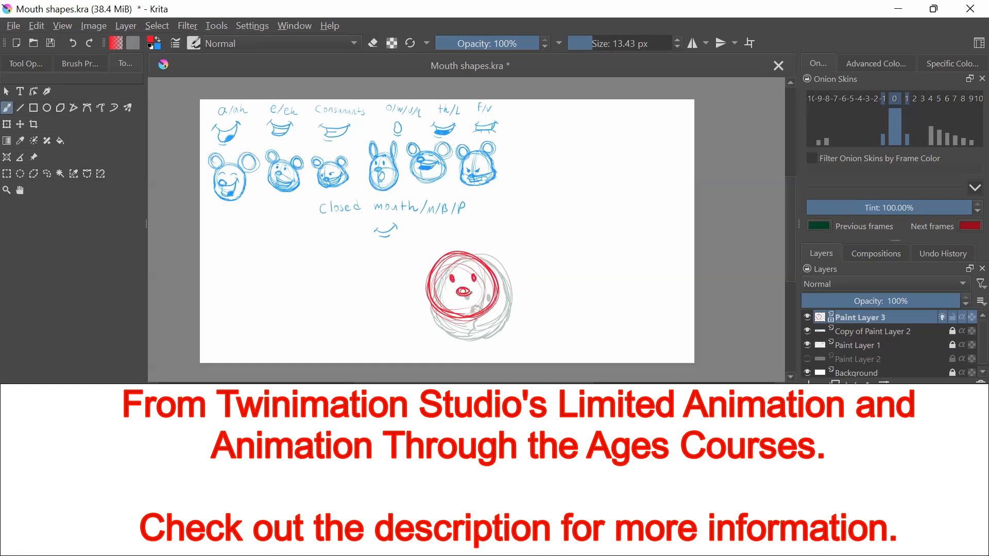
Draw an in-between head frame with closed eyes, a nose and an open smiling mouth over the onion skins
{"action": "key", "text": "Right"}
{"action": "left_click", "coordinate": [942, 317]}
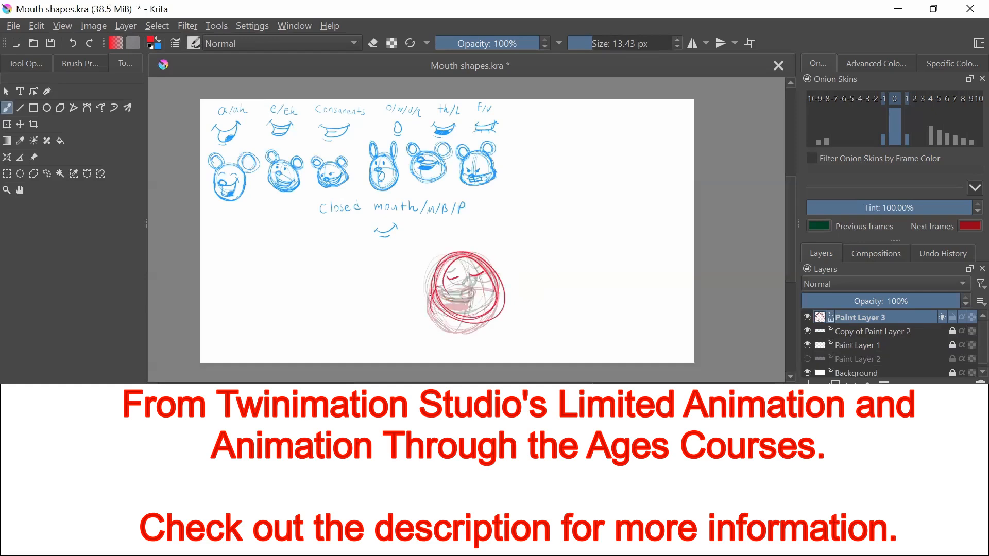
{"action": "mouse_move", "coordinate": [490, 315]}
{"action": "left_mouse_down"}
{"action": "mouse_move", "coordinate": [450, 253]}
{"action": "mouse_move", "coordinate": [469, 282]}
{"action": "left_mouse_up"}
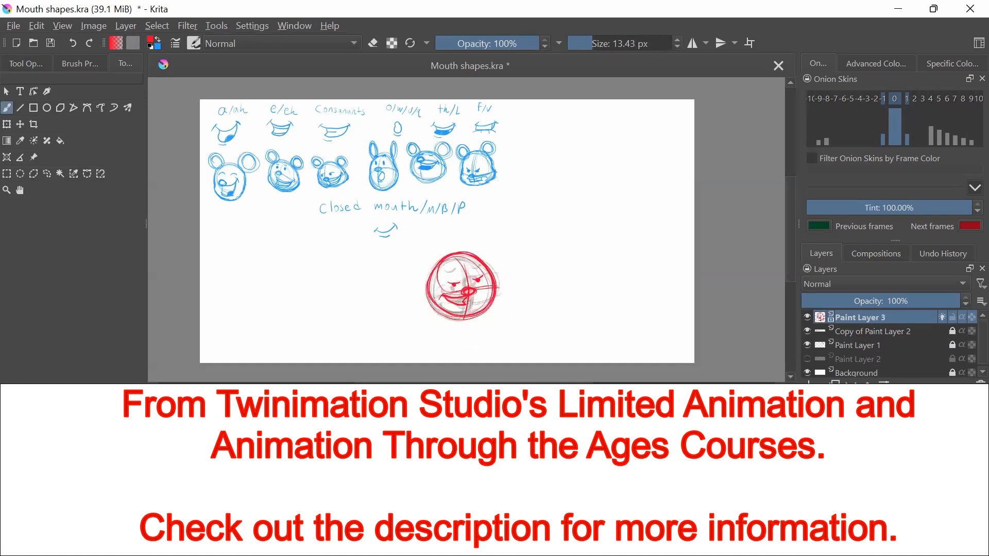
{"action": "key", "text": "e"}
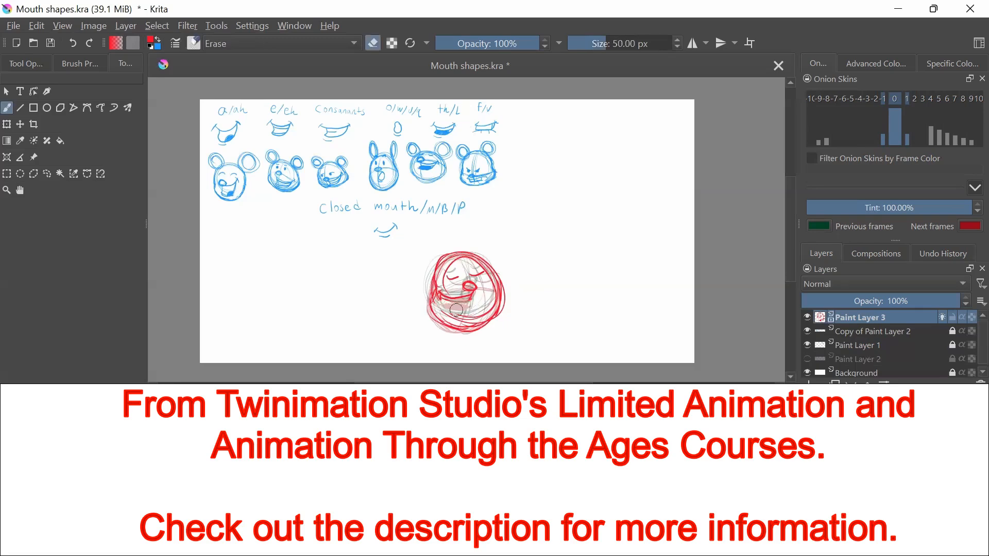
{"action": "key", "text": "e"}
{"action": "left_click_drag", "start_coordinate": [440, 300], "coordinate": [472, 319]}
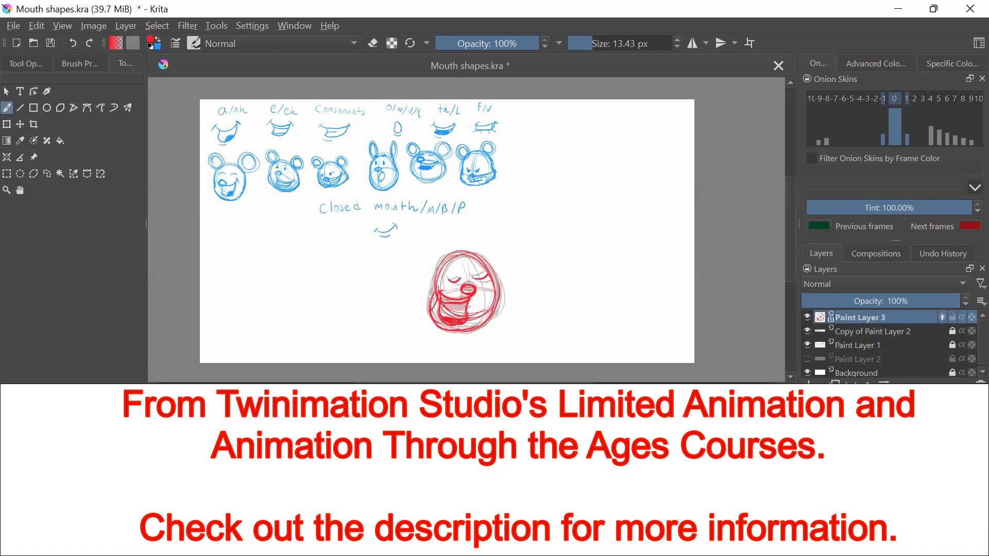
Erase the narrow open mouth from the copied frame of the tall closed-eyed head
{"action": "key", "text": "e"}
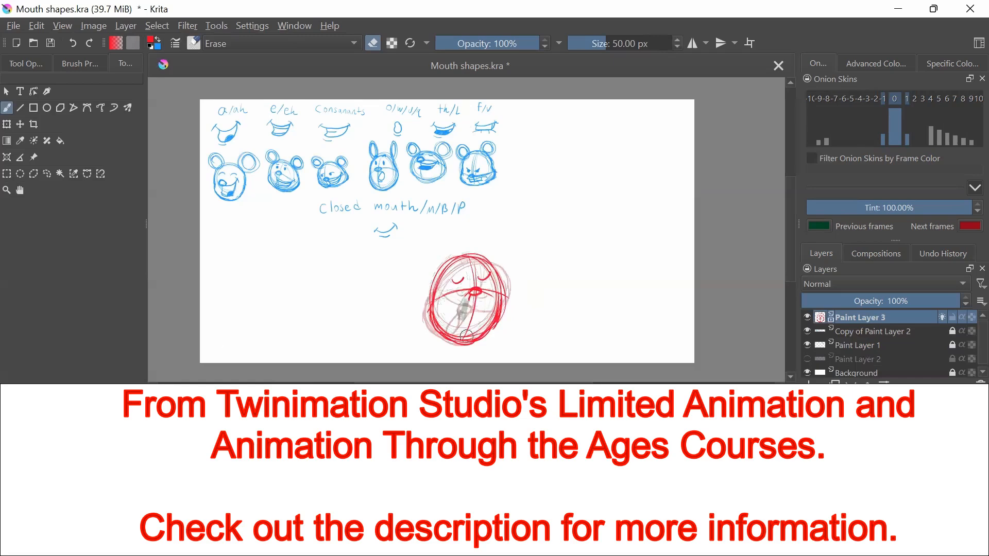
{"action": "key", "text": "e"}
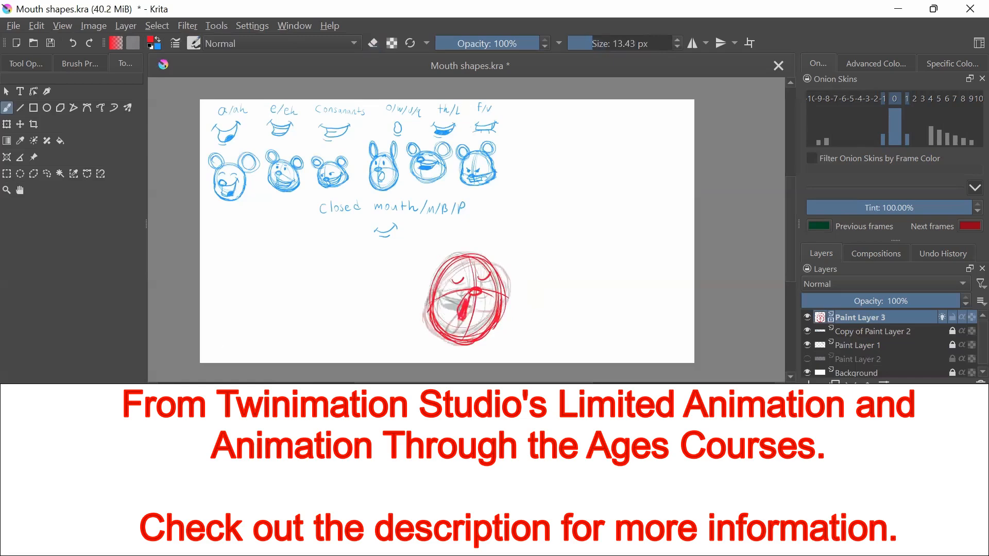
{"action": "key", "text": "e"}
{"action": "key", "text": "e"}
{"action": "left_click_drag", "start_coordinate": [465, 319], "coordinate": [467, 325]}
{"action": "key", "text": "ctrl+z"}
{"action": "key", "text": "Right"}
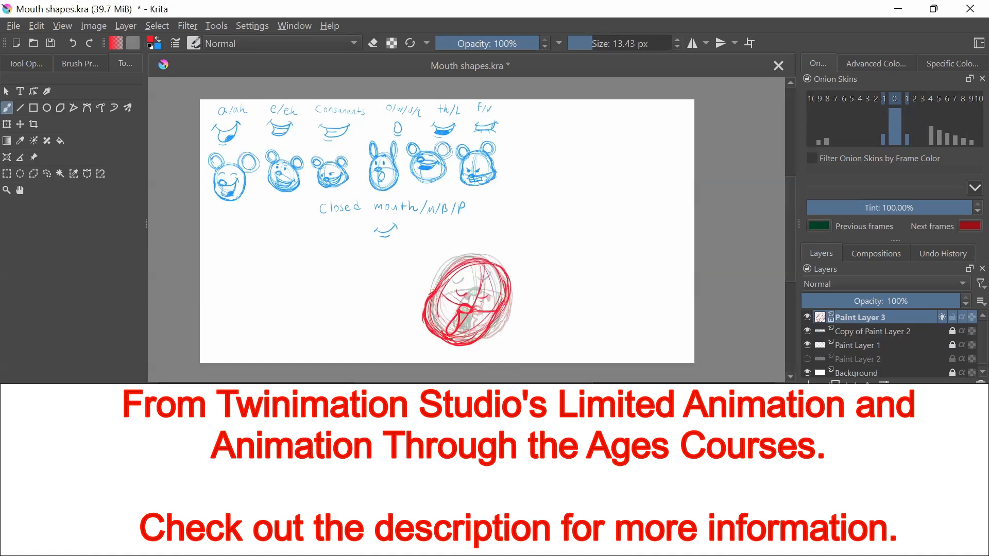
{"action": "key", "text": "Right"}
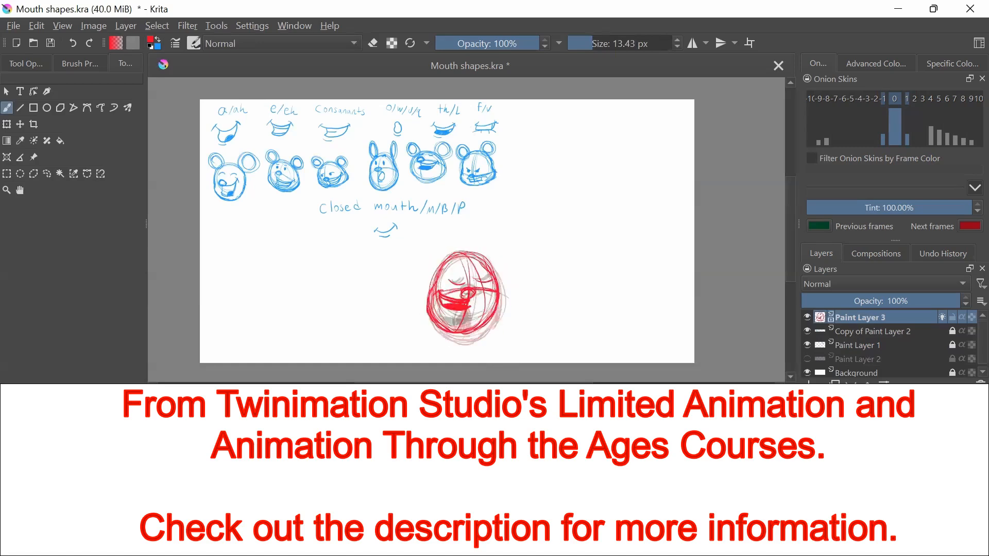
Replace the narrow mouth of the tall closed-eyed head with a wide open smile and a filled lower part
{"action": "key", "text": "e"}
{"action": "left_click_drag", "start_coordinate": [465, 315], "coordinate": [458, 325]}
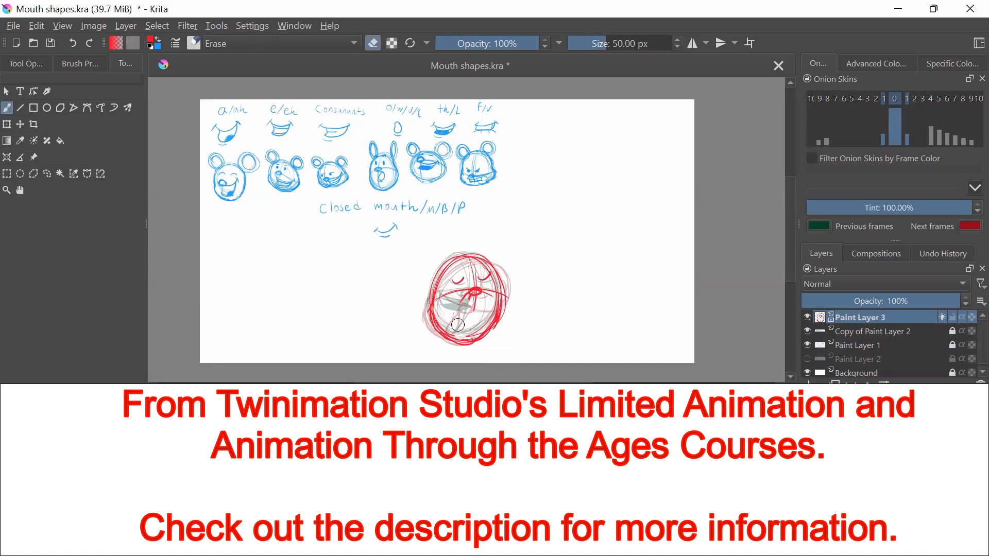
{"action": "key", "text": "e"}
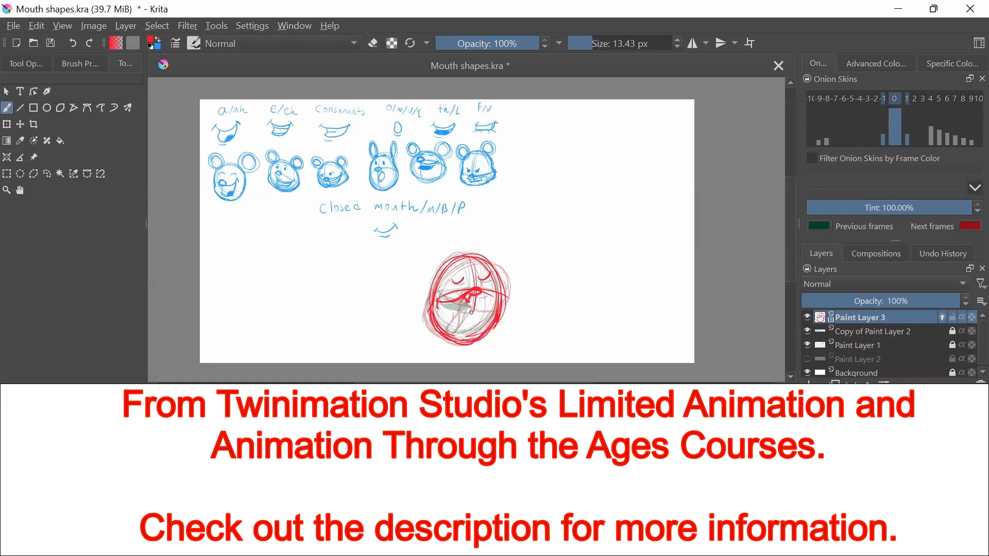
{"action": "left_click_drag", "start_coordinate": [438, 304], "coordinate": [473, 313]}
{"action": "key", "text": "e"}
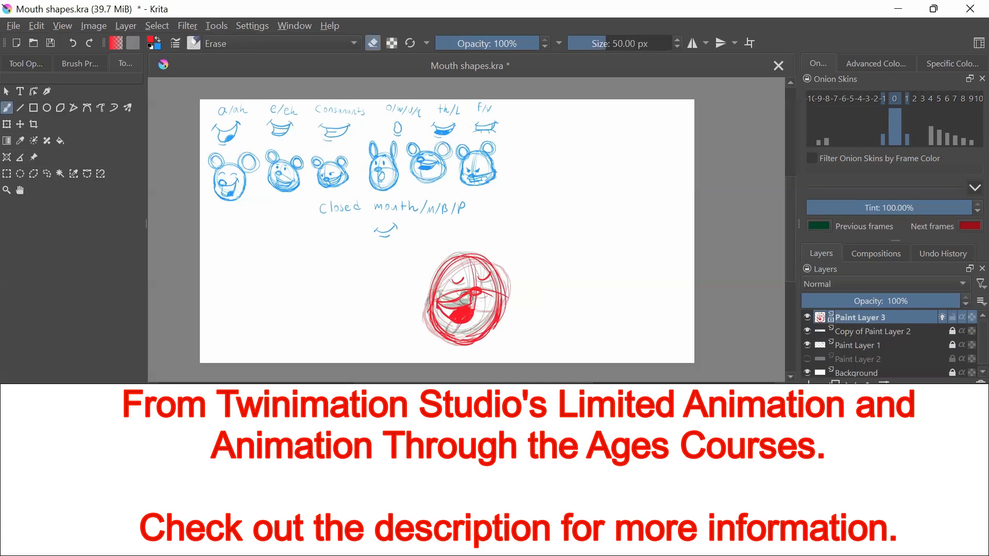
Erase the mouth from the lowered round head frame with open dot eyes, two drawings after the tall head
{"action": "key", "text": "Right"}
{"action": "key", "text": "Right"}
{"action": "left_click_drag", "start_coordinate": [472, 328], "coordinate": [474, 323]}
{"action": "key", "text": "e"}
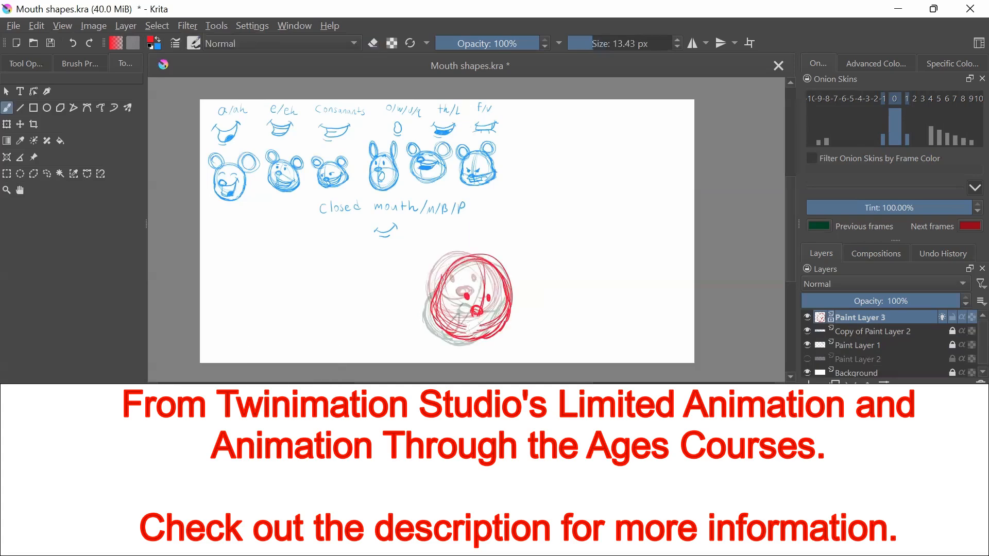
Erase the lower outline of the tall closed-eyed head and redraw its jaw around the open smile
{"action": "key", "text": "Left"}
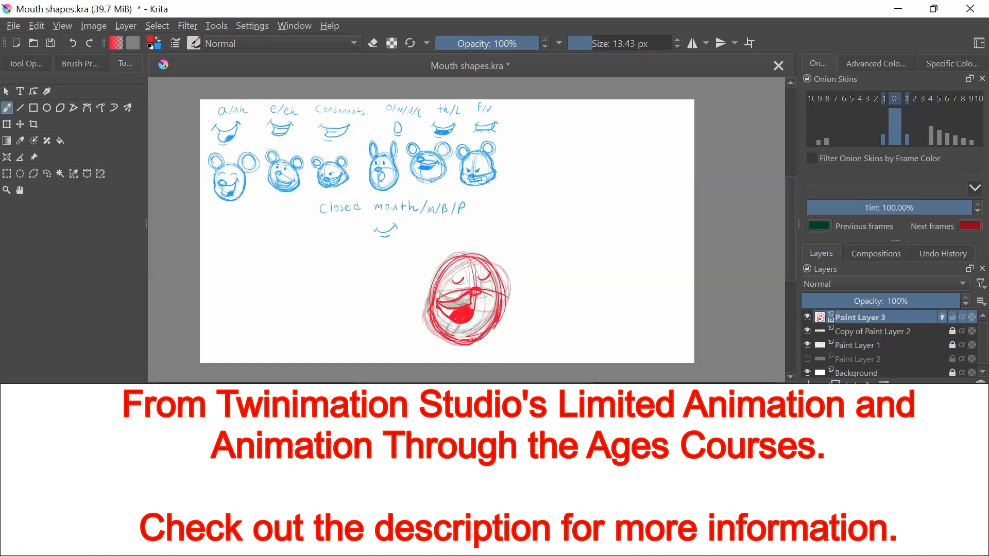
{"action": "key", "text": "e"}
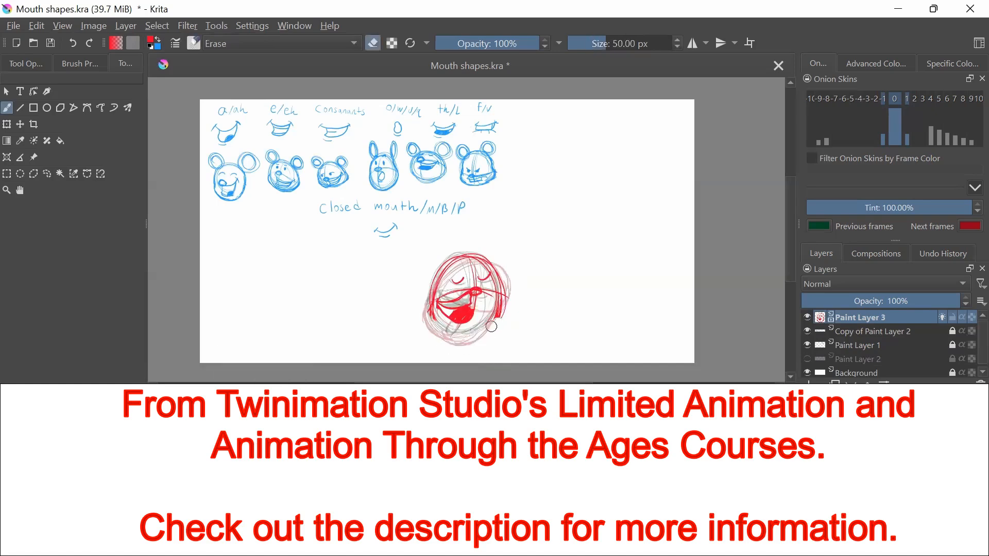
{"action": "key", "text": "e"}
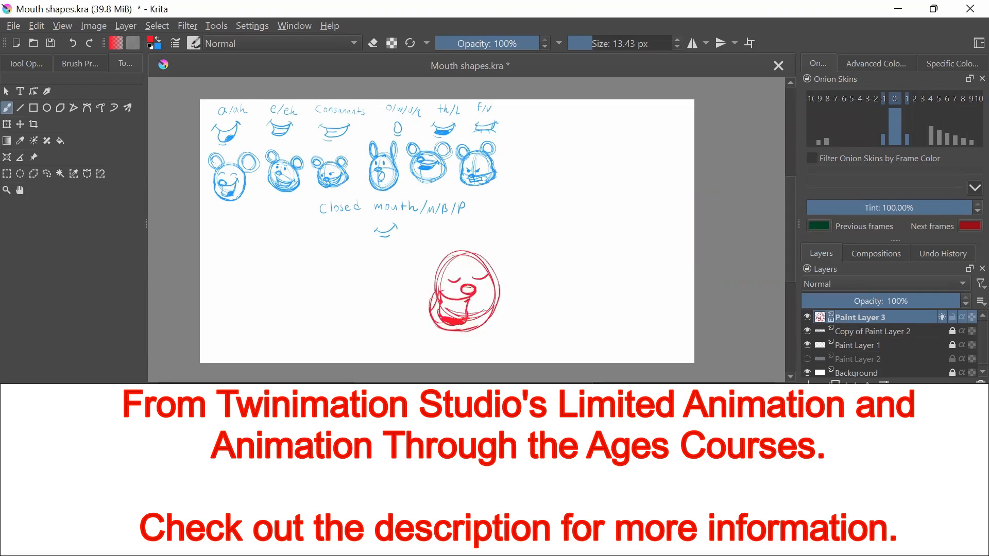
Render the finished mouth-shape animation to a video file
{"action": "left_click", "coordinate": [13, 26]}
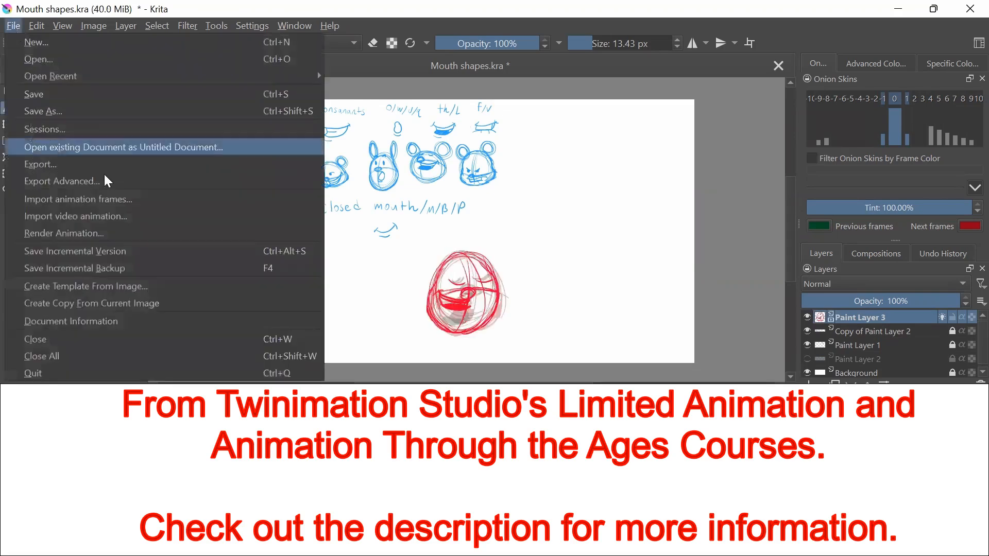
{"action": "left_click", "coordinate": [116, 233]}
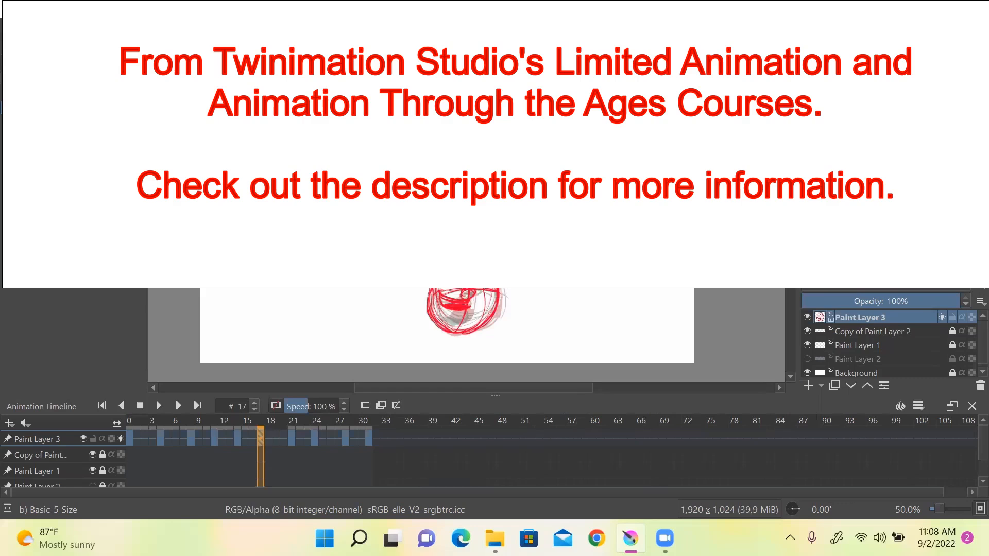
Open the rendered Mouth shapes video in the video player and play it again to review the talking head
{"action": "mouse_move", "coordinate": [494, 538]}
{"action": "left_click", "coordinate": [548, 471]}
{"action": "double_click", "coordinate": [515, 201]}
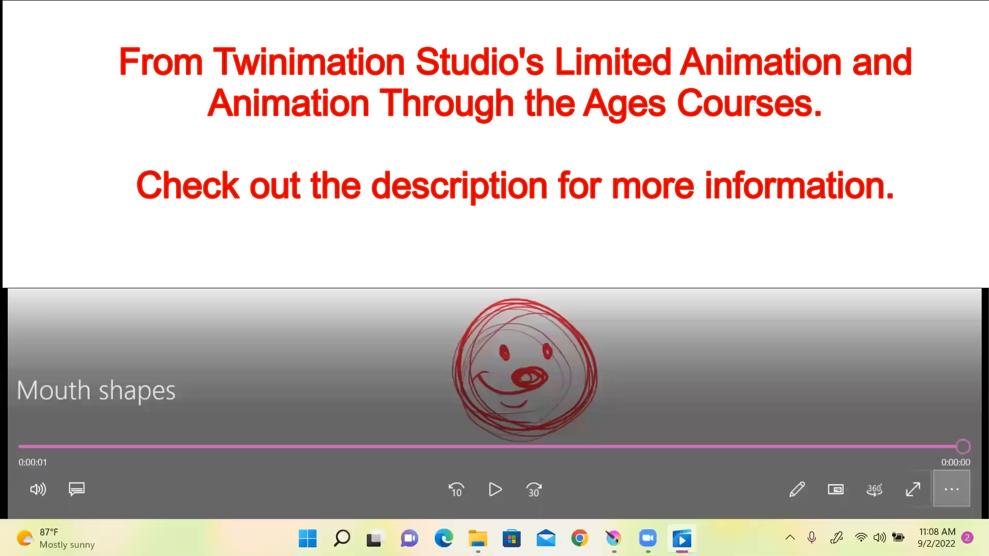
{"action": "left_click", "coordinate": [951, 489]}
{"action": "left_click", "coordinate": [904, 400]}
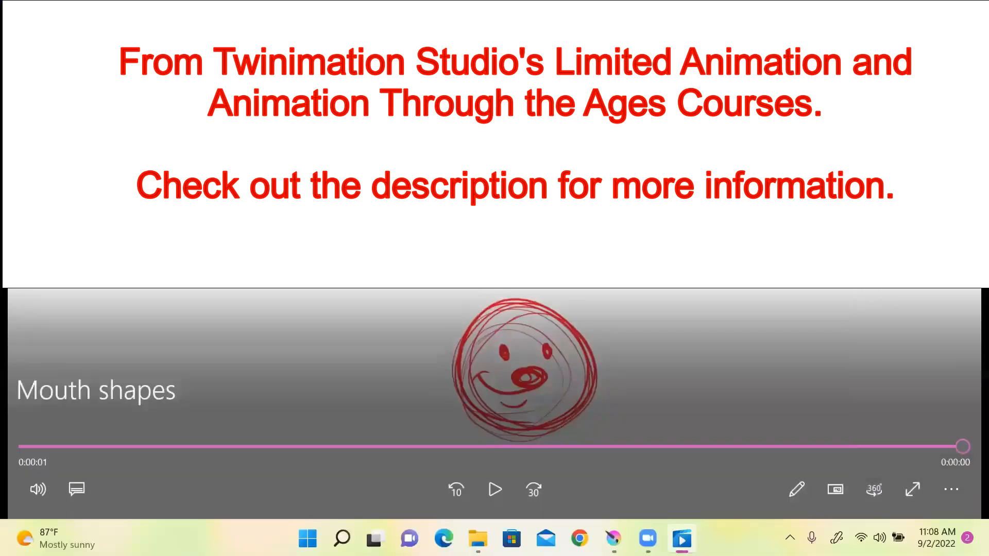
{"action": "left_click", "coordinate": [495, 489]}
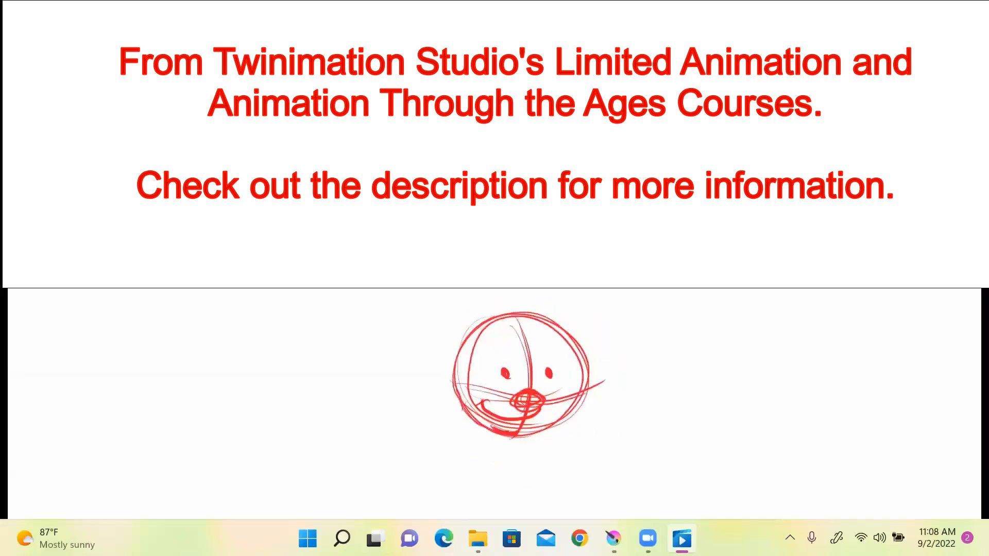